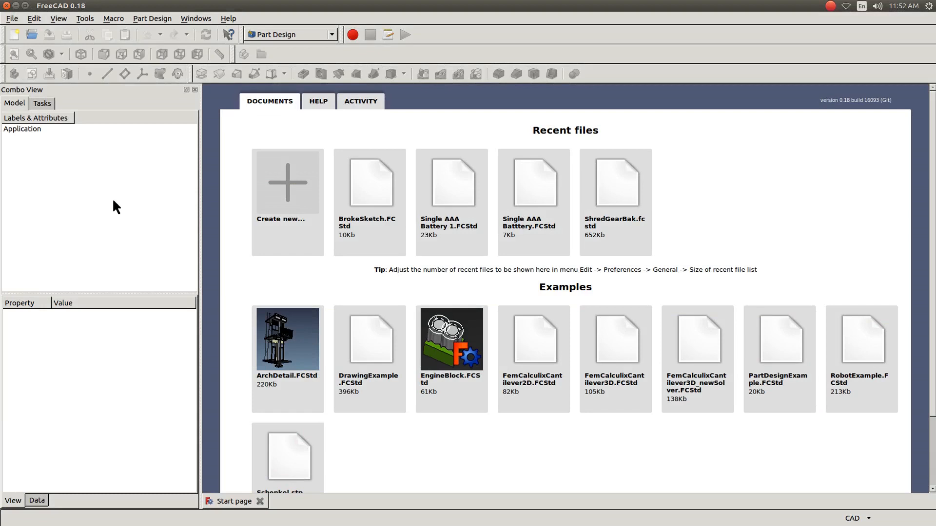
- Create a new empty document in the Part Design workbench
click(332, 33)
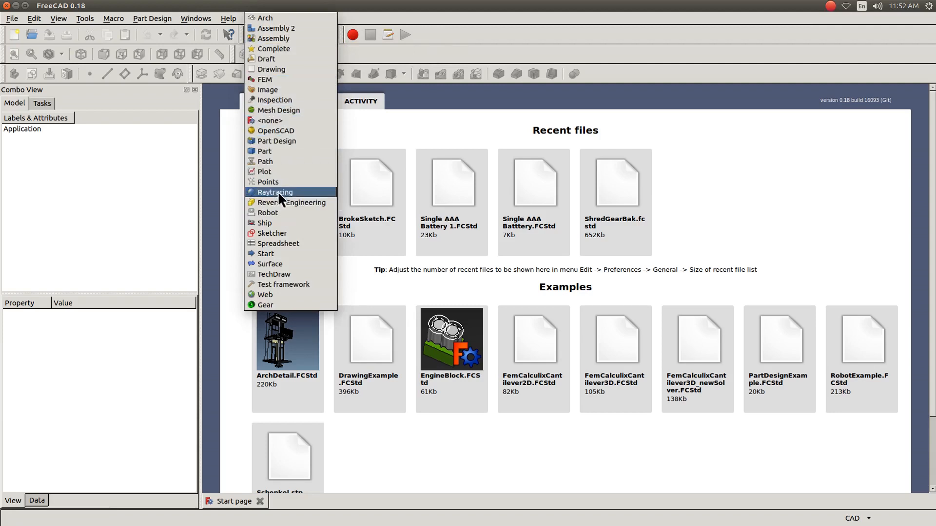
click(279, 138)
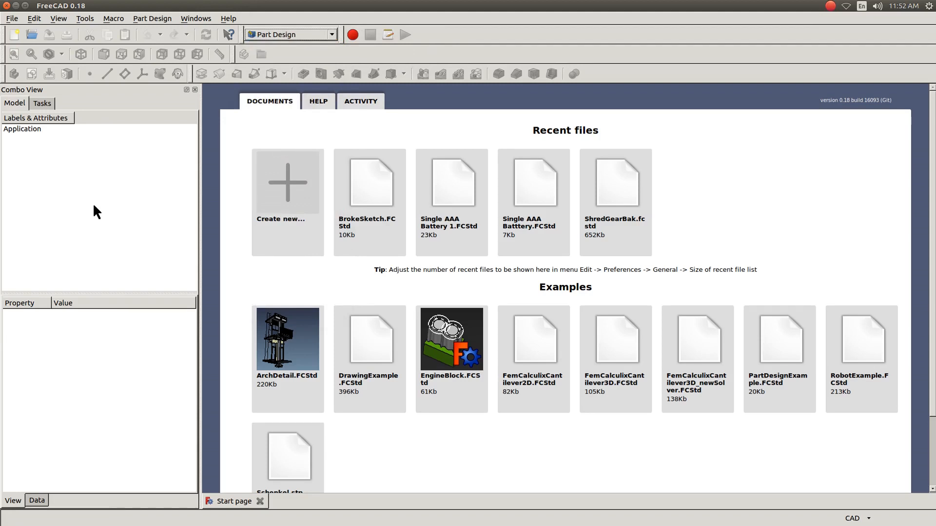
click(14, 34)
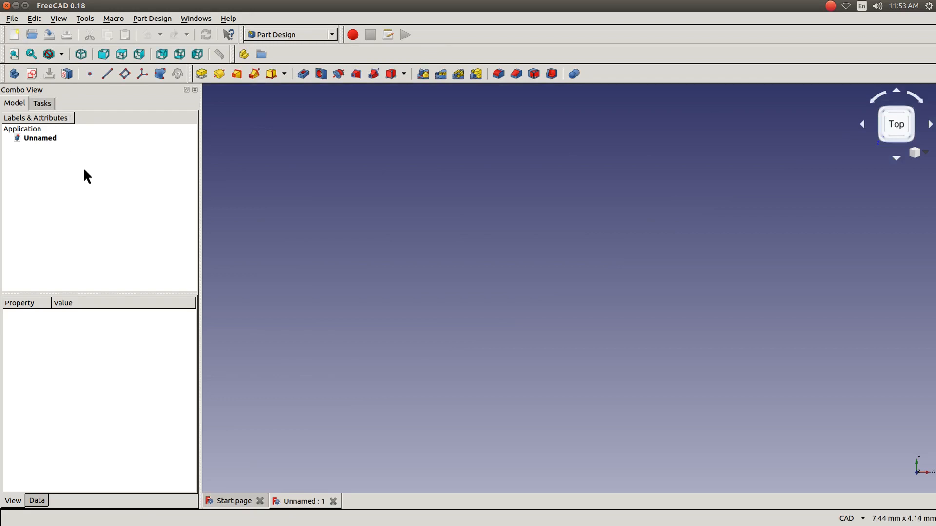
- Create a body in the document and start a new sketch on its XY plane
click(43, 104)
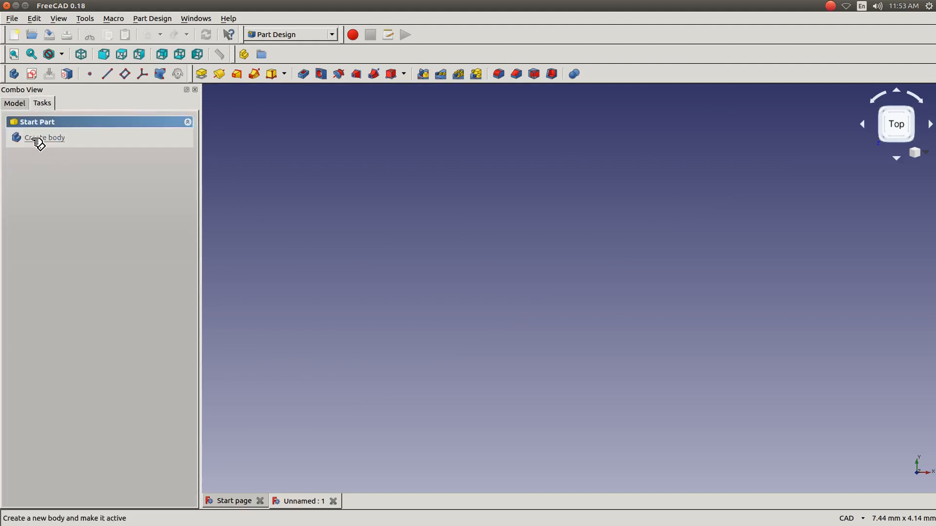
click(57, 141)
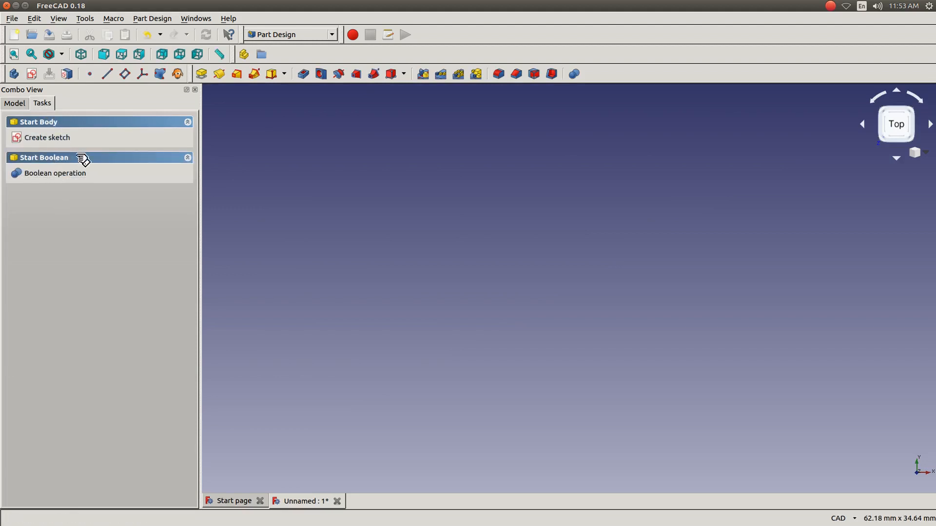
click(45, 139)
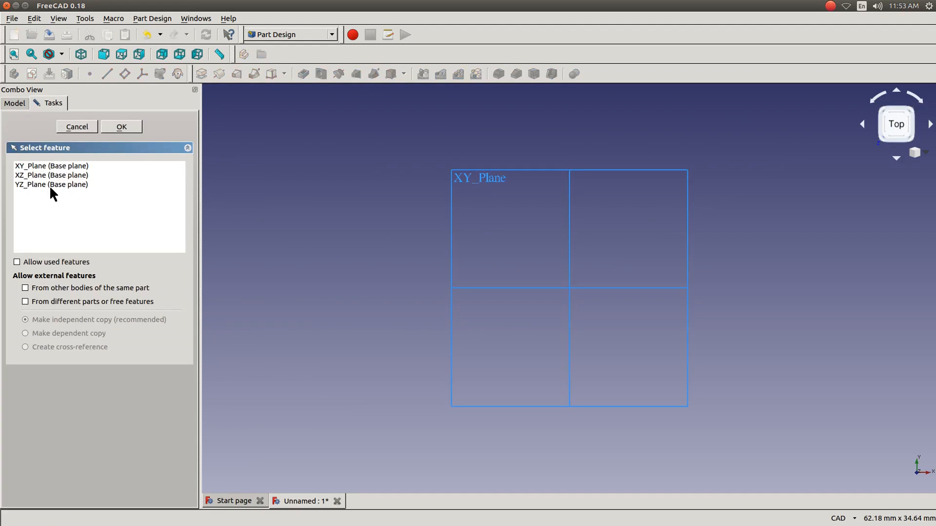
click(47, 164)
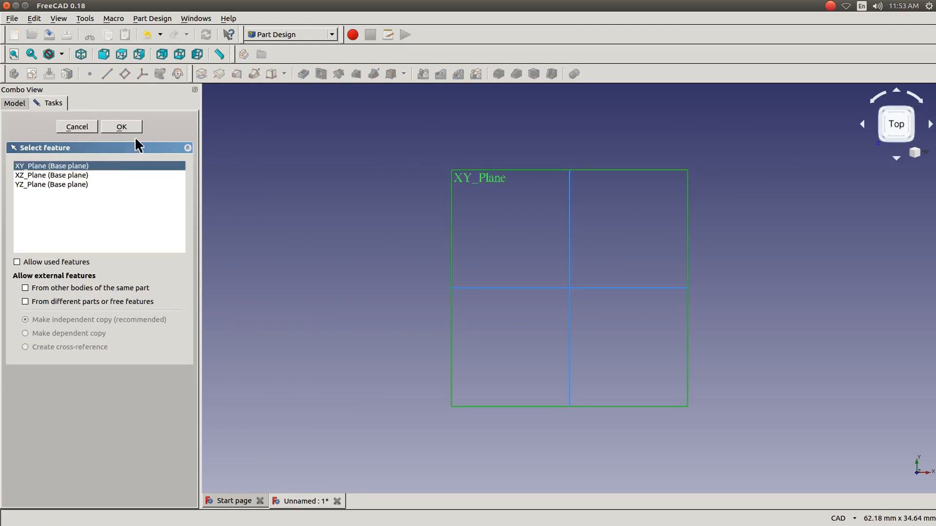
click(122, 127)
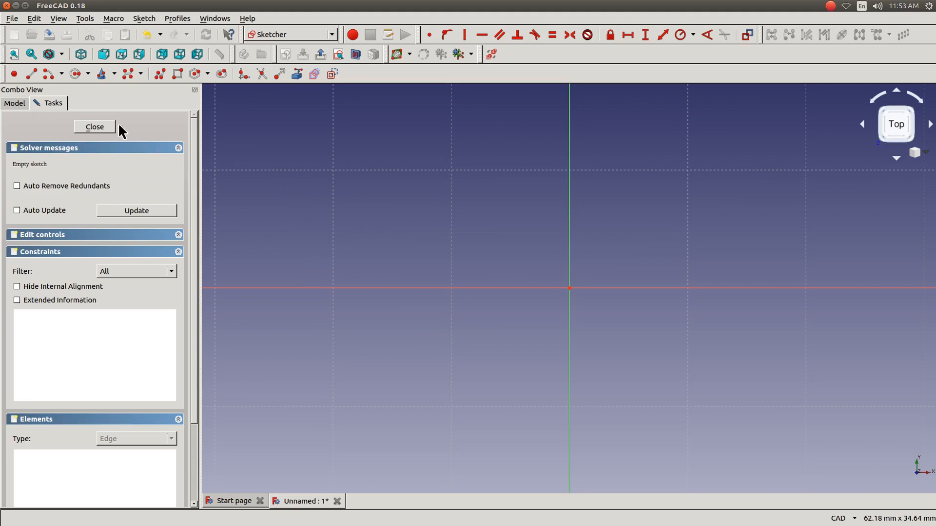
- Sketch three separate outward-bulging arcs as rounded corners of a triangle: upper left, upper right and below the horizontal axis
click(57, 81)
click(386, 226)
click(331, 217)
click(412, 188)
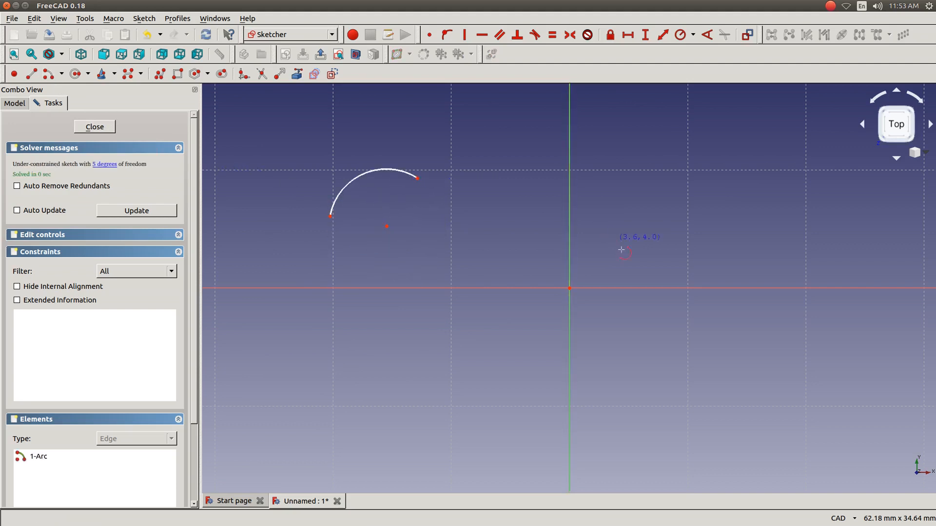
click(635, 260)
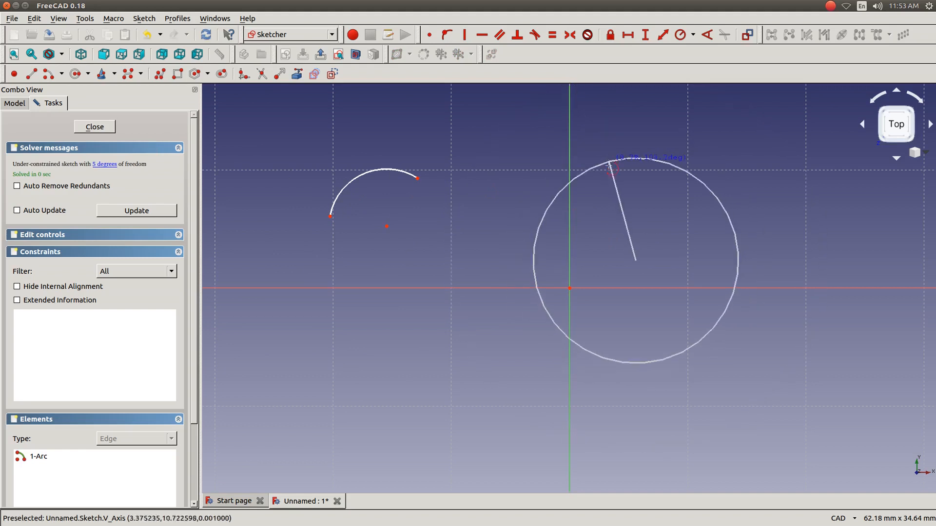
click(625, 179)
click(712, 228)
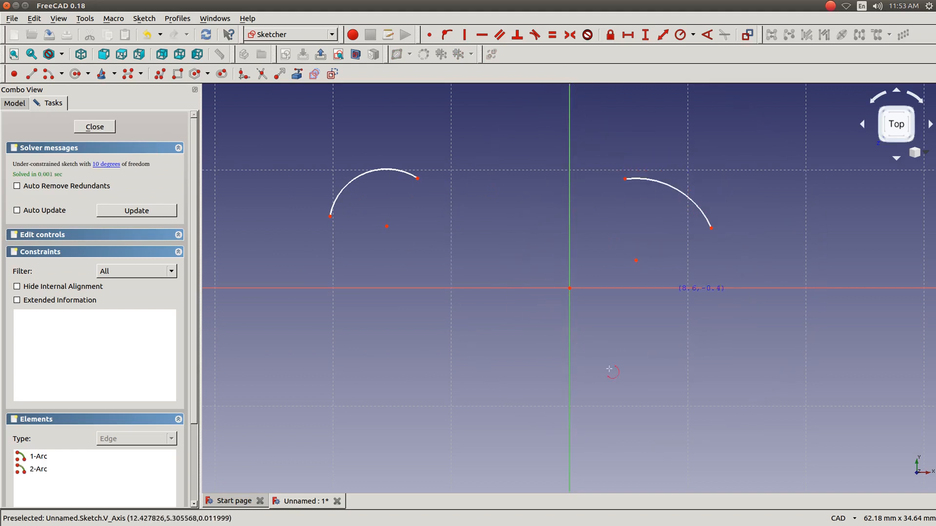
click(519, 350)
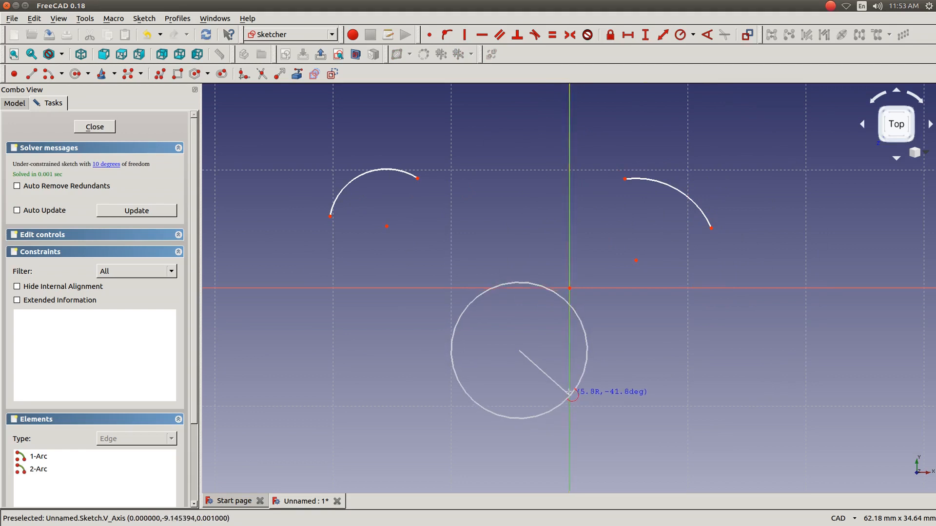
click(568, 392)
click(471, 378)
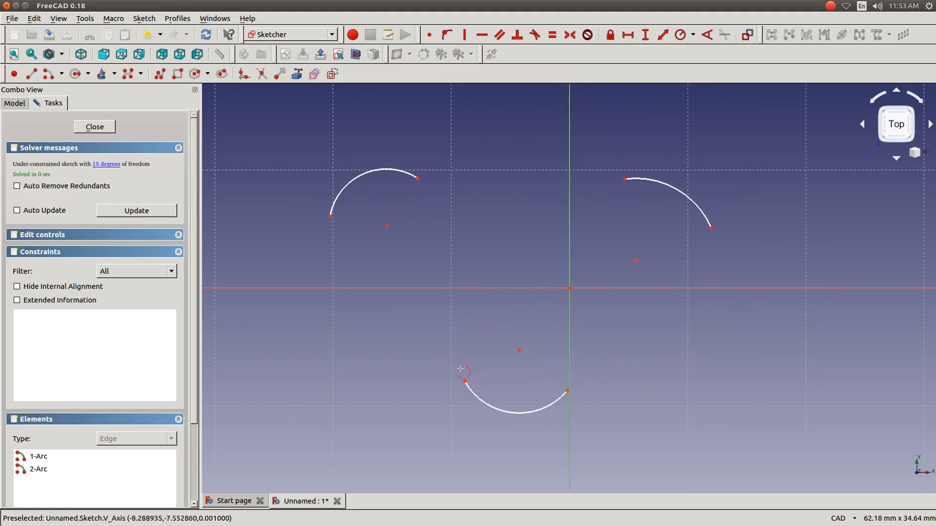
- Connect the neighbouring arc endpoints with three straight lines to outline the rounded triangle, and close the sketch
click(32, 73)
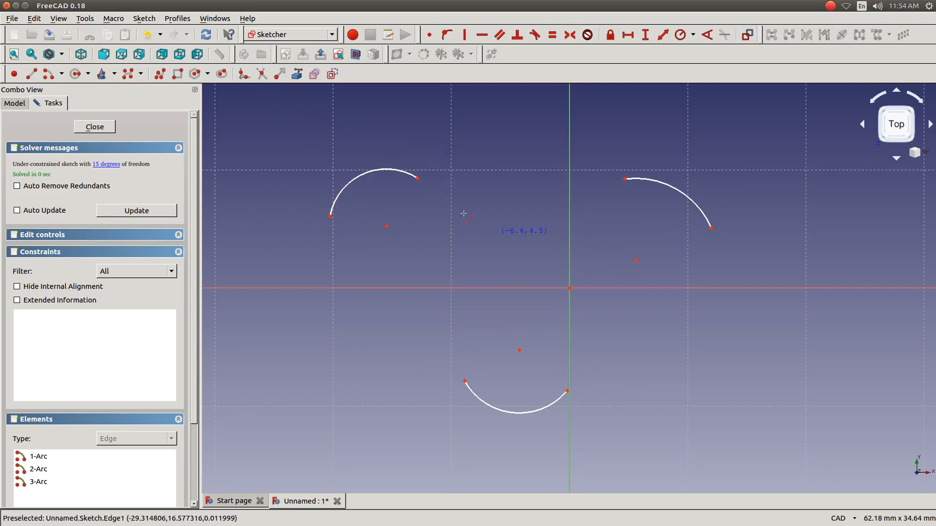
click(418, 178)
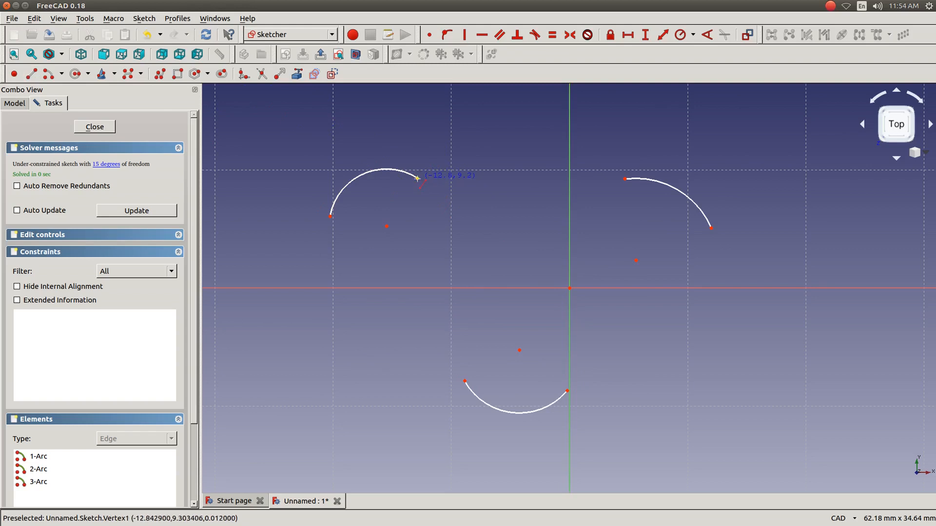
click(625, 179)
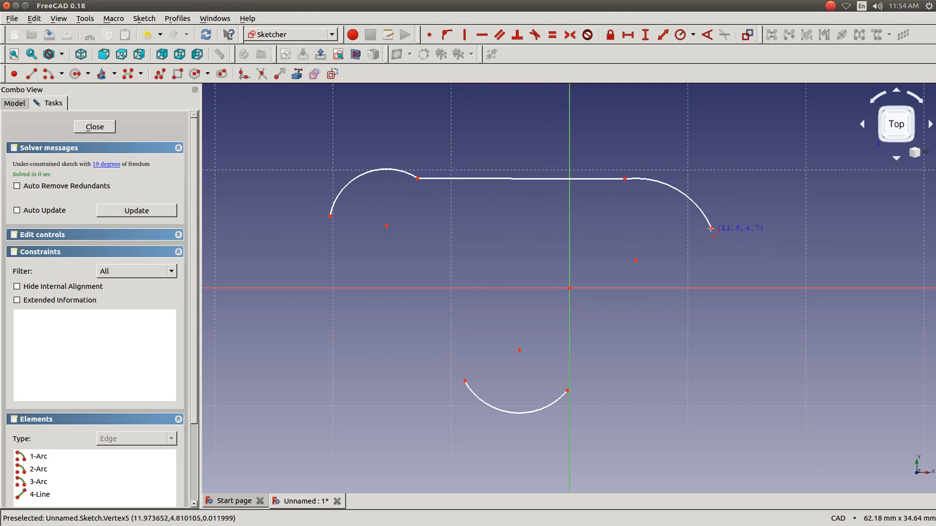
click(712, 239)
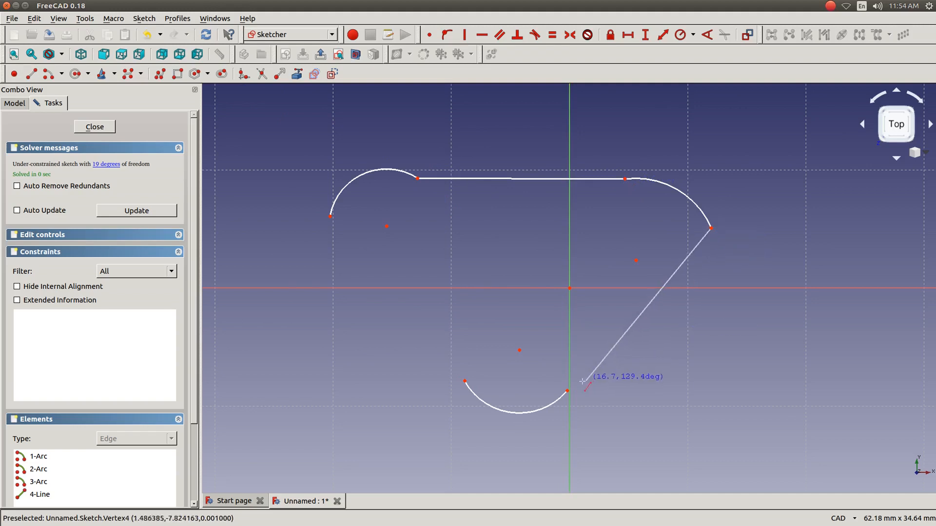
click(568, 390)
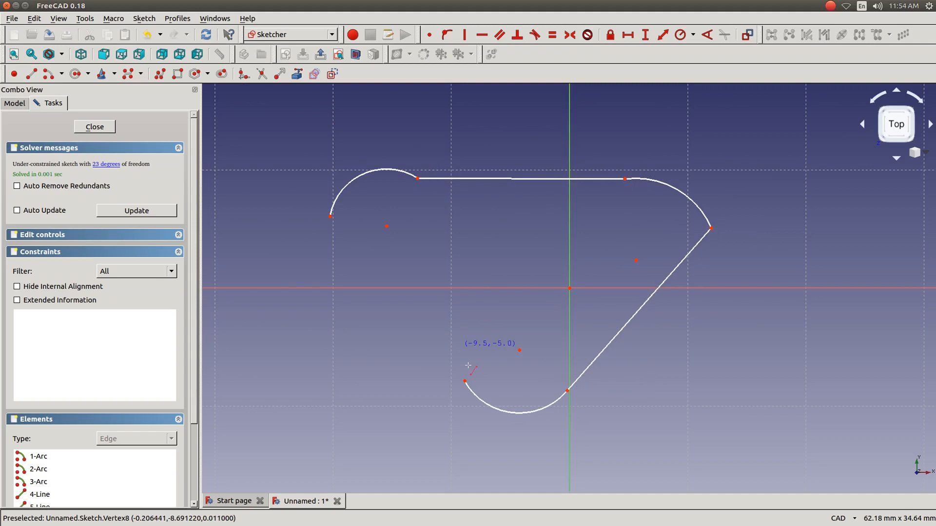
click(464, 381)
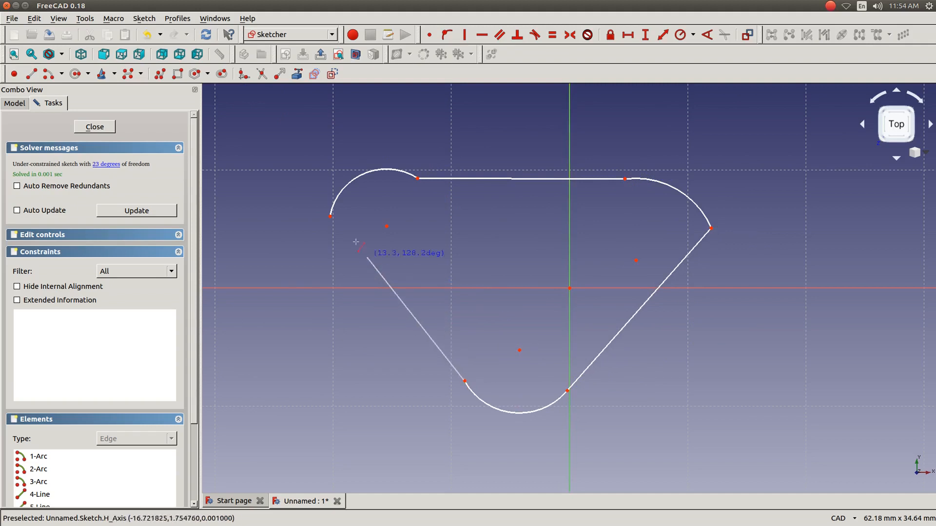
click(330, 216)
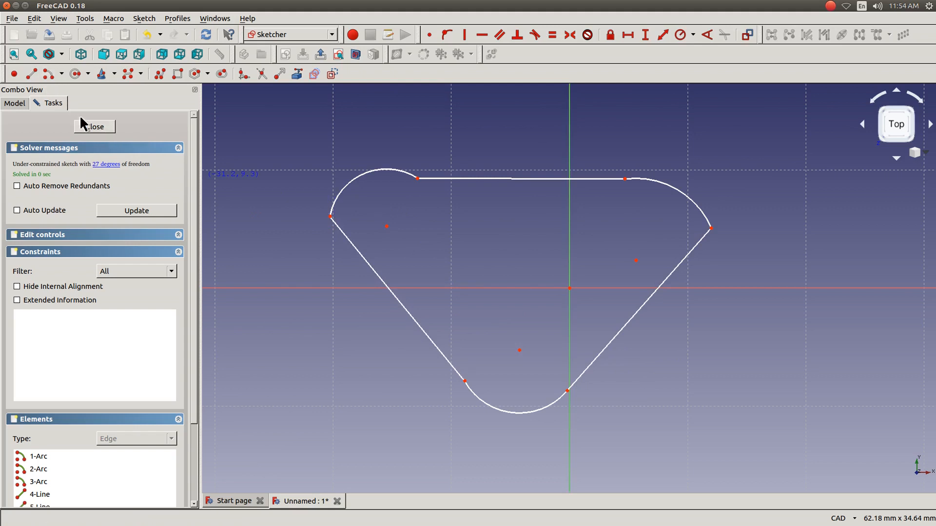
click(94, 127)
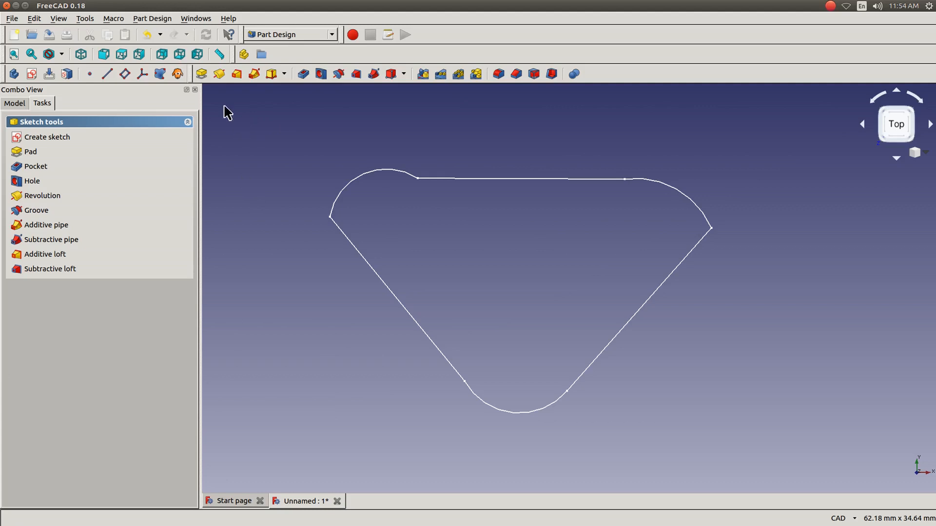
- Try to pad the rounded triangle sketch by 10 mm
click(201, 72)
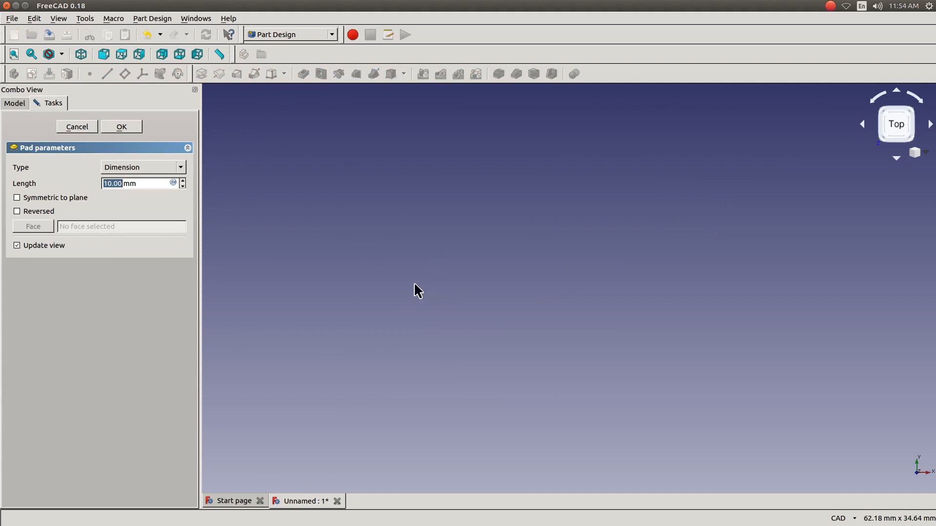
click(123, 128)
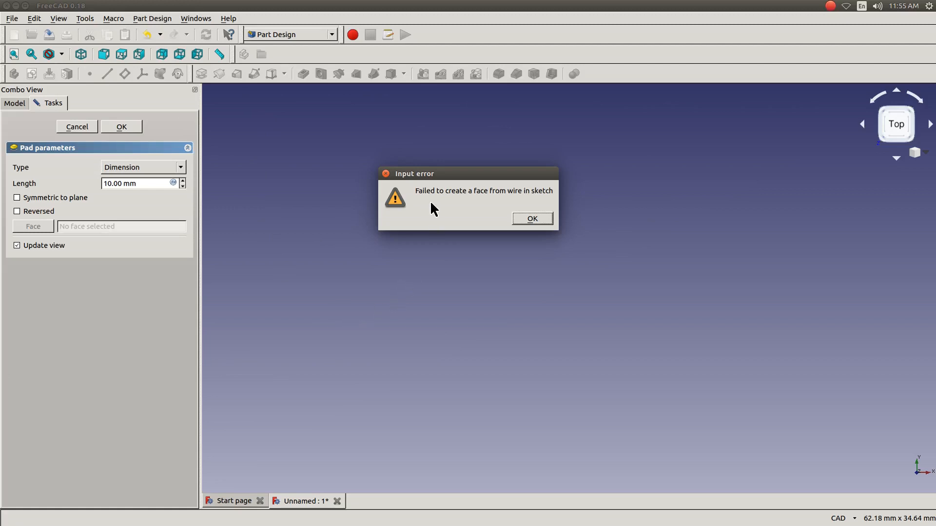
click(521, 218)
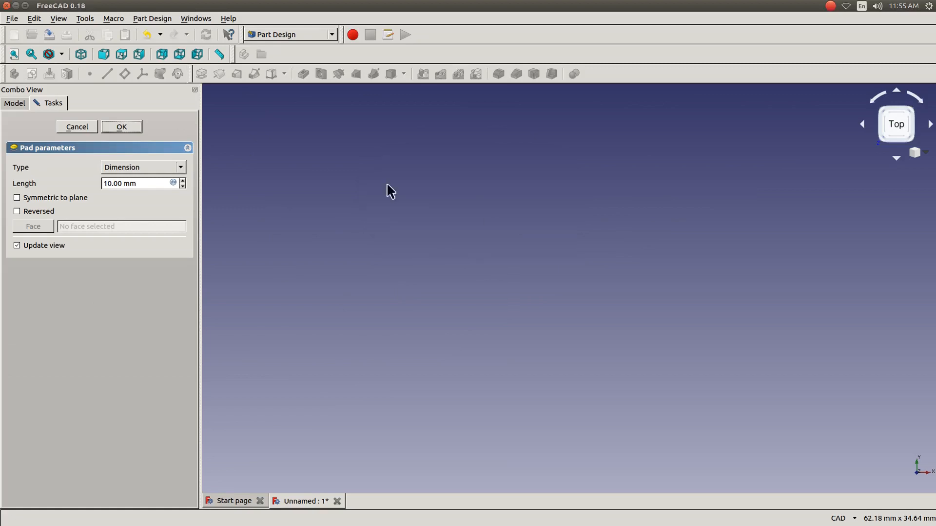
click(77, 127)
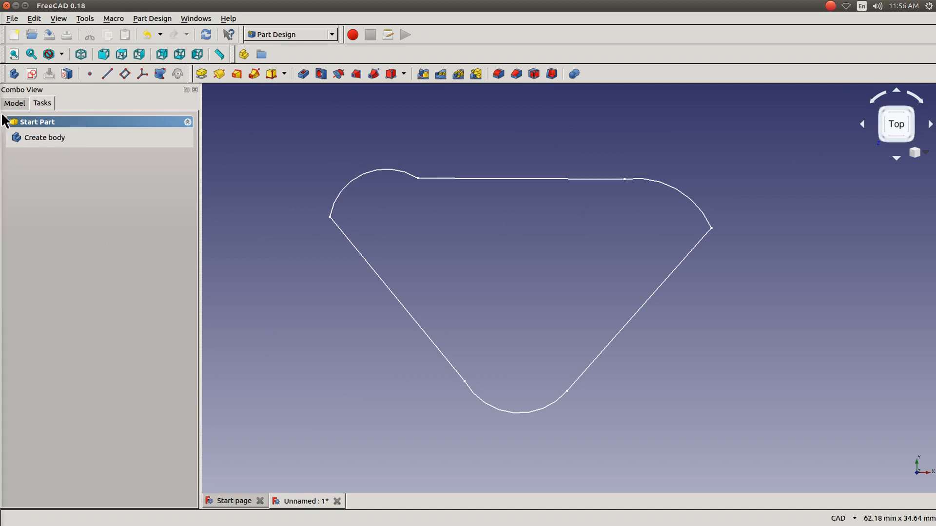
- Select the whole rounded triangle with box selection and open sketch validation for it
click(14, 104)
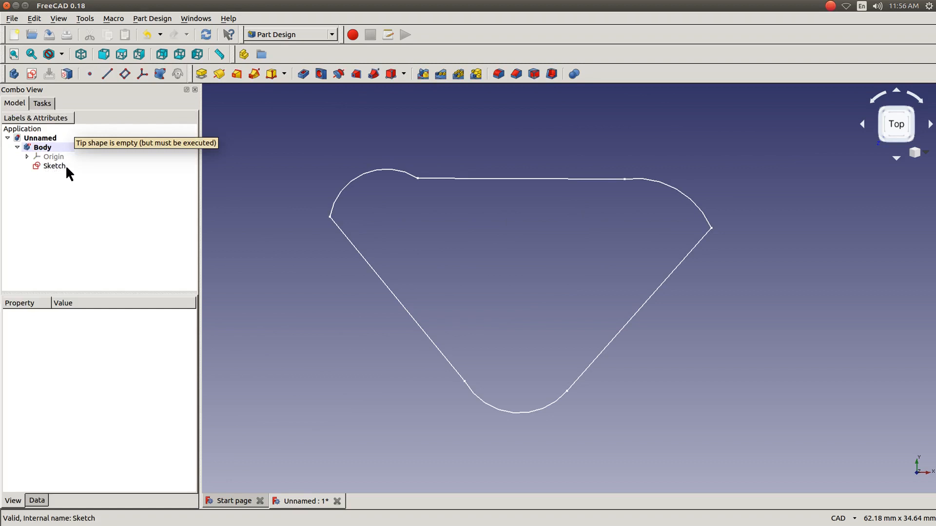
click(33, 19)
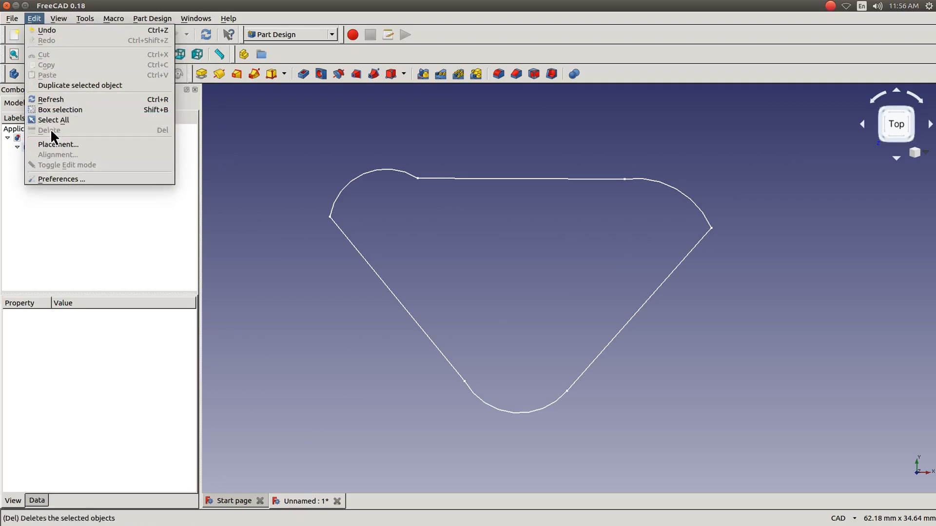
click(59, 110)
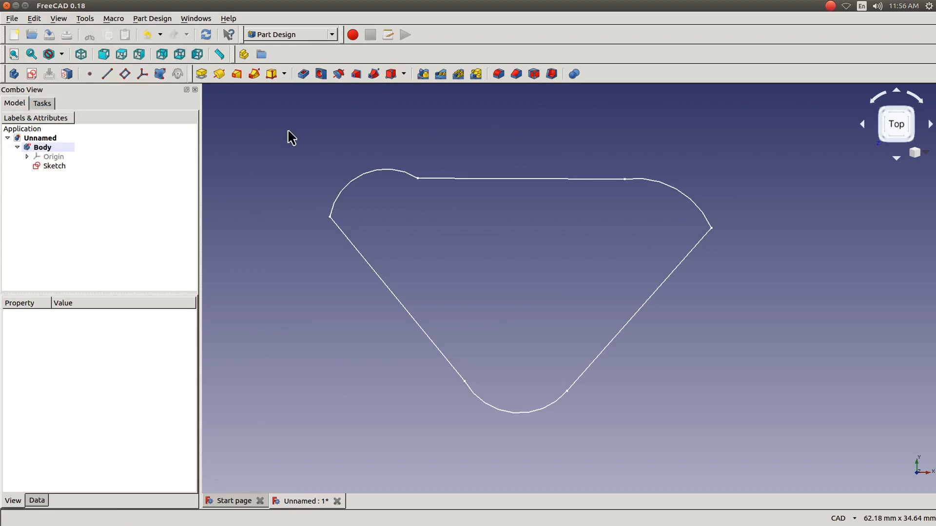
mouse_move(270, 124)
mouse_down()
mouse_move(356, 129)
mouse_move(405, 333)
mouse_move(618, 415)
mouse_move(797, 450)
mouse_up()
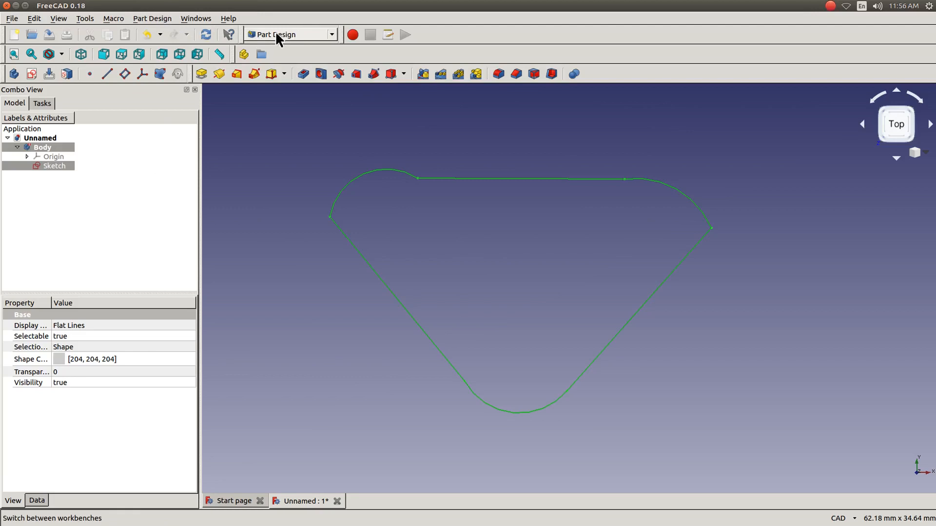
click(152, 20)
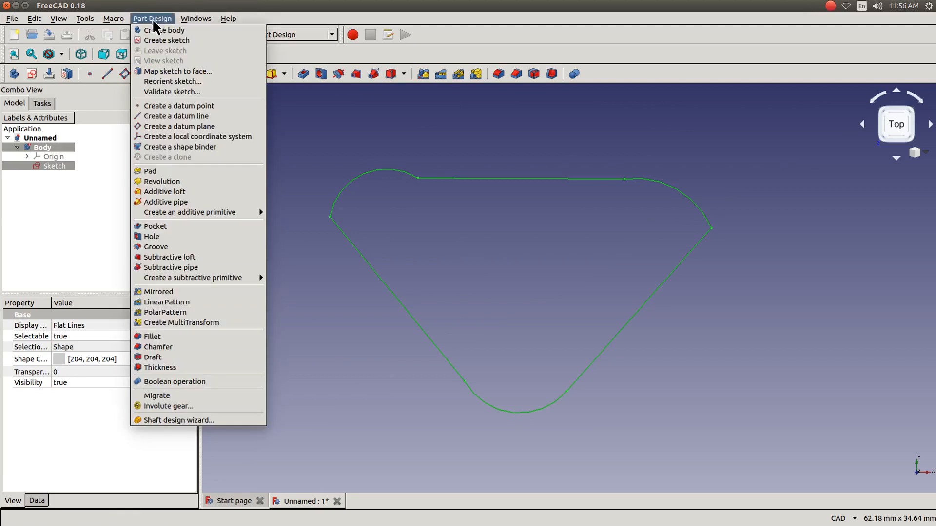
click(156, 91)
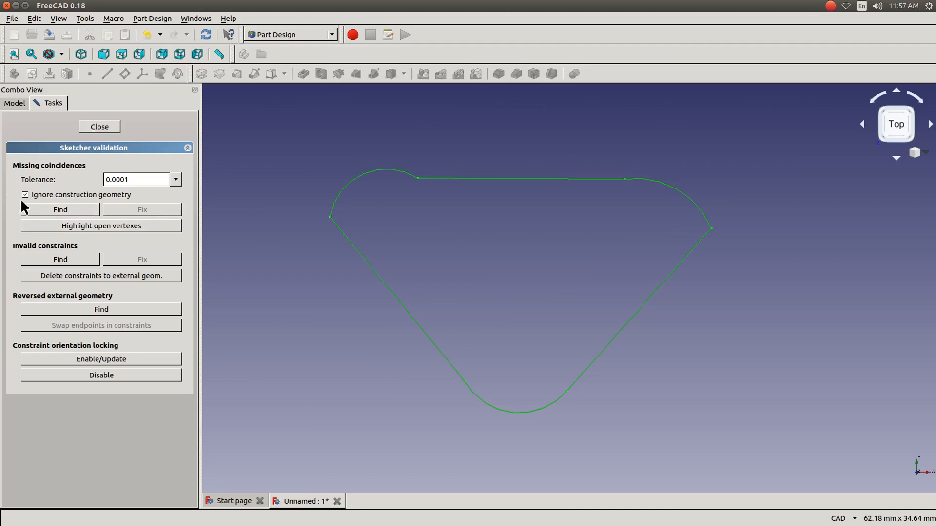
- Find and fix the sketch's missing coincidences at a tolerance of 0.0001, ignoring construction geometry, and close the validation
click(53, 211)
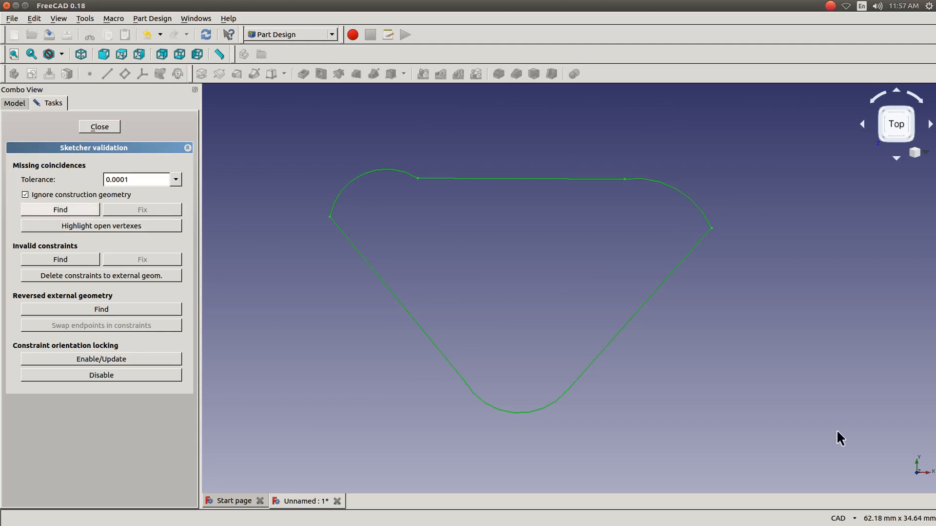
click(62, 214)
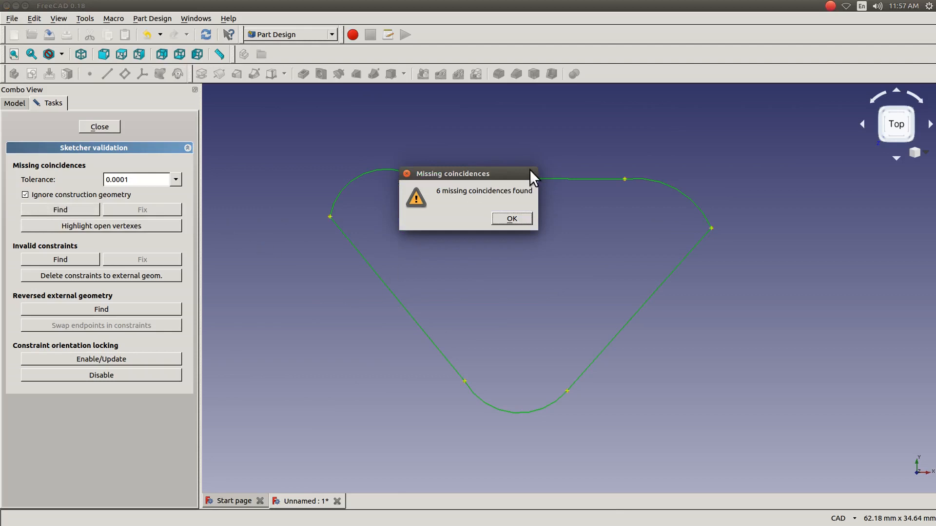
drag(522, 175, 578, 237)
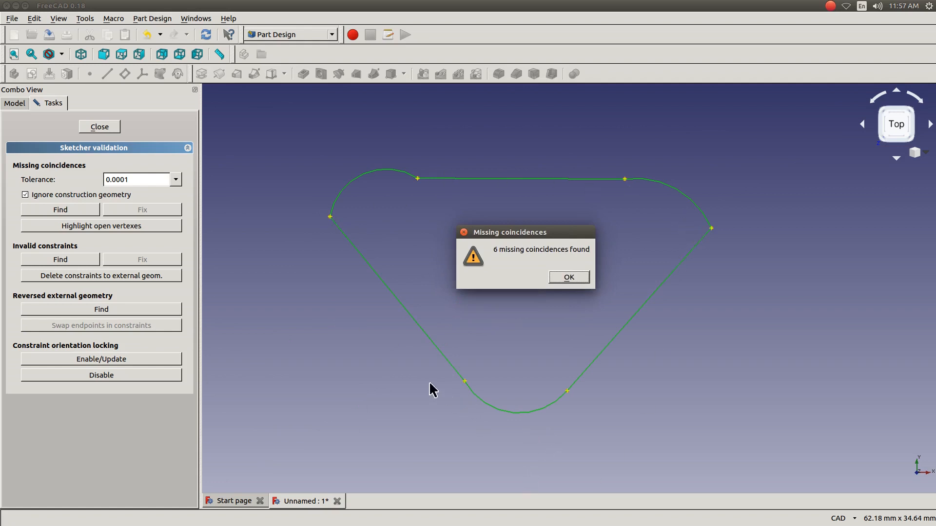
click(569, 276)
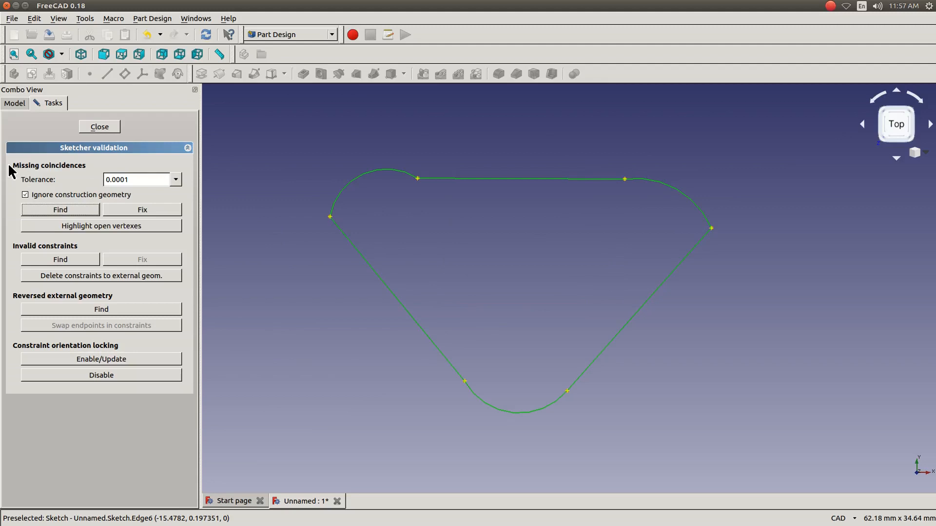
click(140, 209)
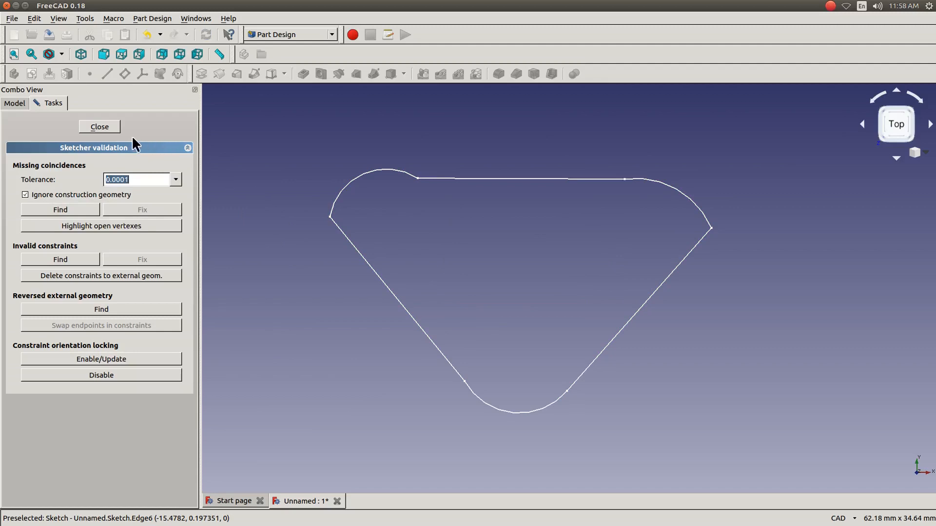
click(101, 127)
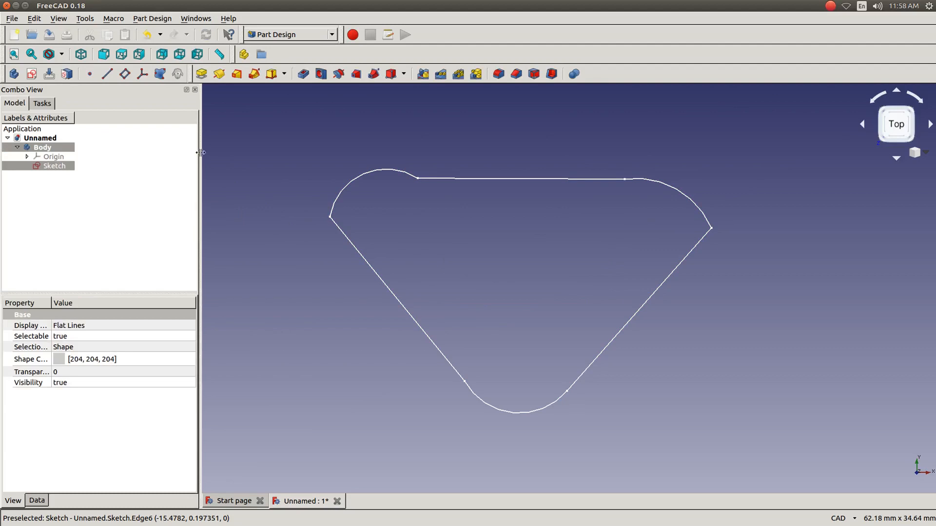
- Pad the repaired rounded triangle sketch by 10 mm and check the solid in an isometric view
click(201, 73)
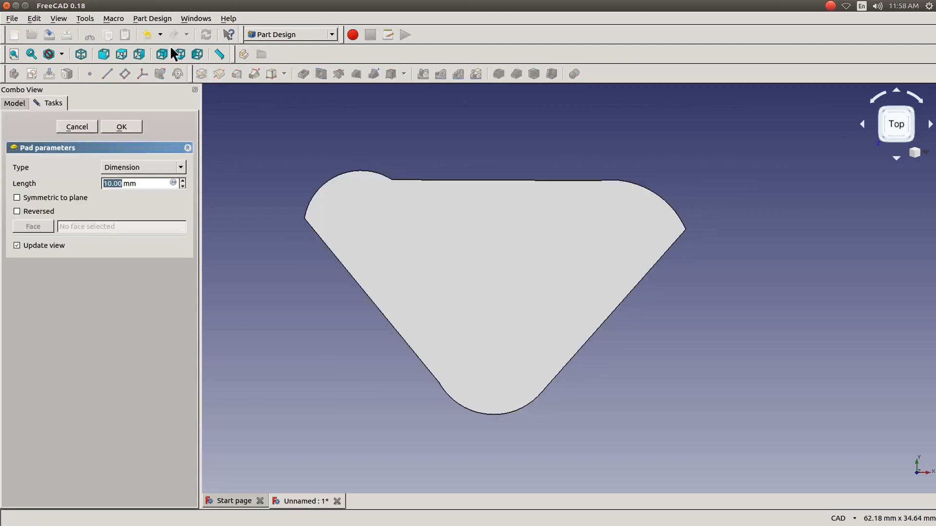
click(80, 54)
middle_drag(306, 170, 317, 259)
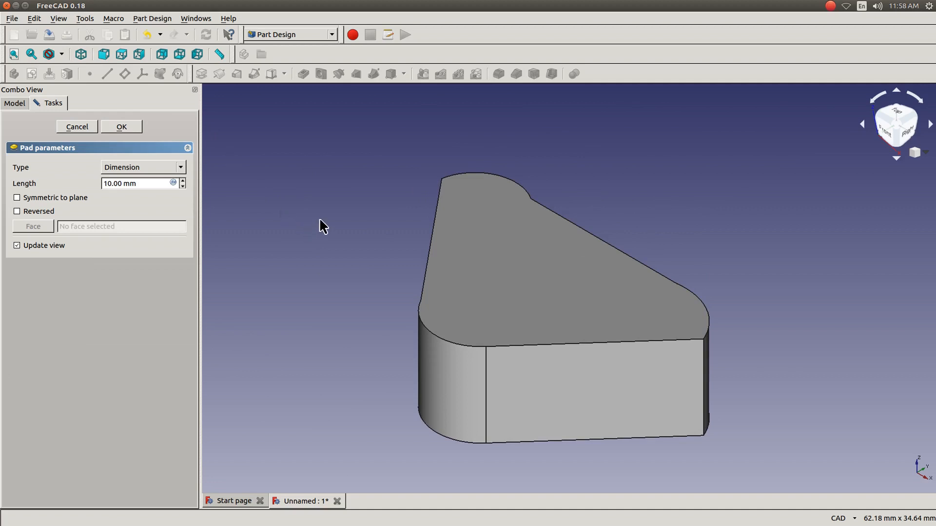
click(130, 125)
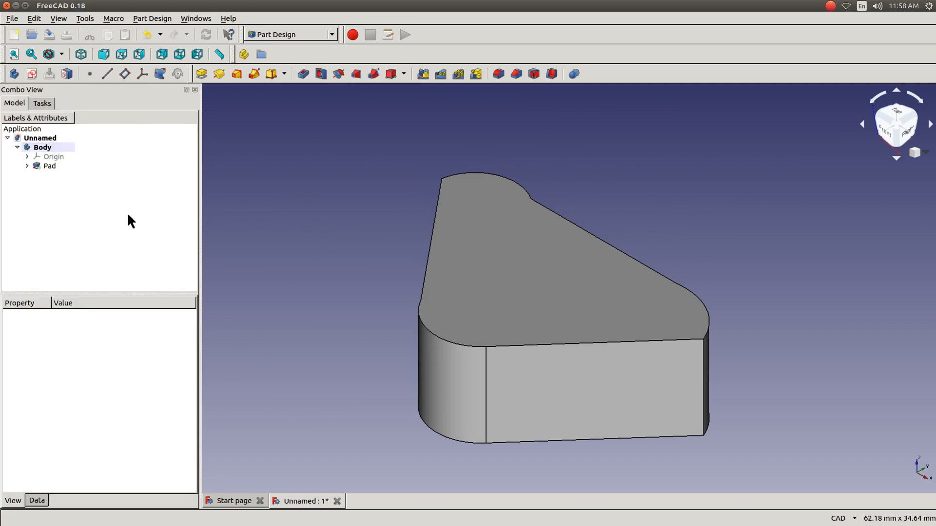